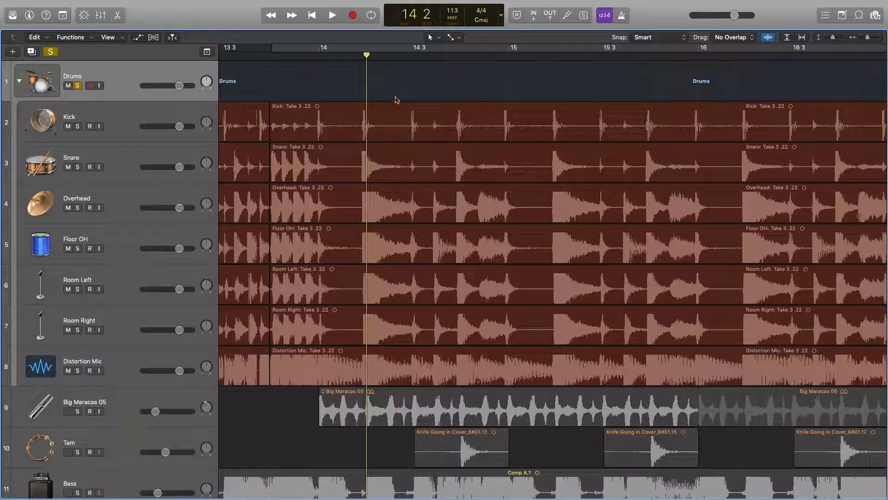
- In the Mixer, select the Kick through Distortion Mic strips and create a new group from them
left_click(101, 15)
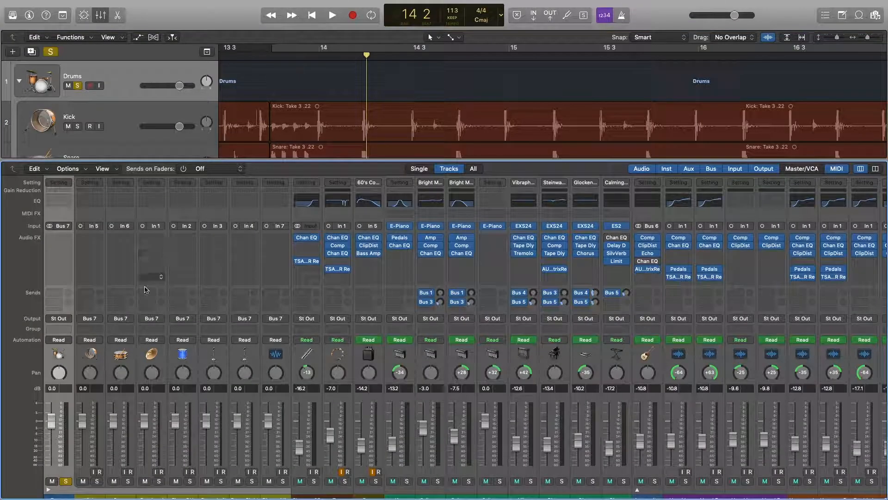
left_click(90, 359)
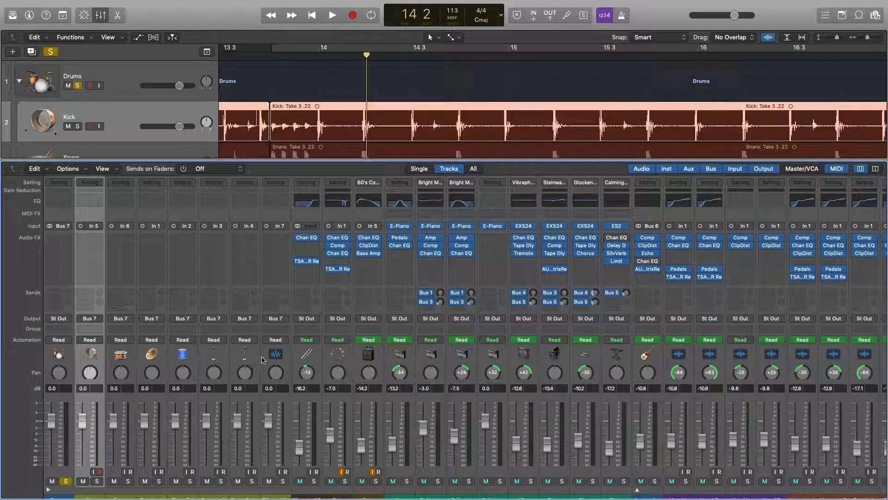
left_click(278, 357, "shift")
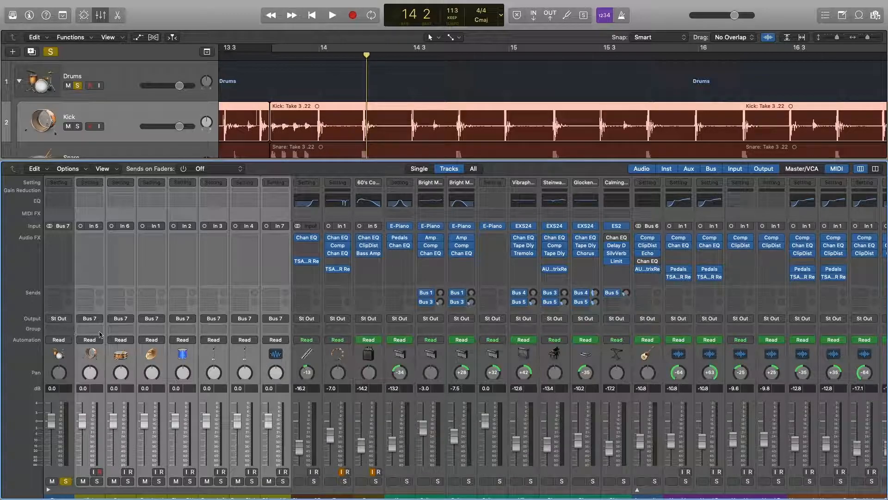
left_click(101, 329)
left_click(107, 355)
- Name the new group 'Drums'
double_click(565, 178)
type("Drums")
key("Return")
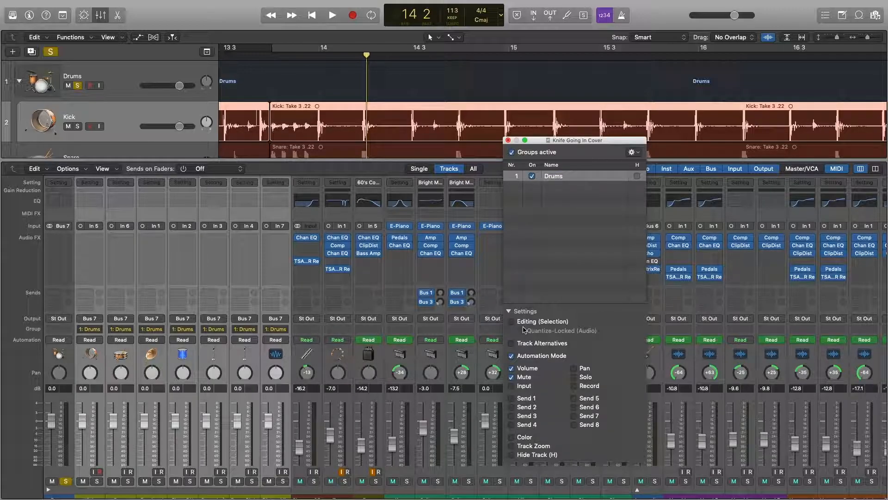
- Set the Drums group to link region editing but not volume or mute
left_click(511, 322)
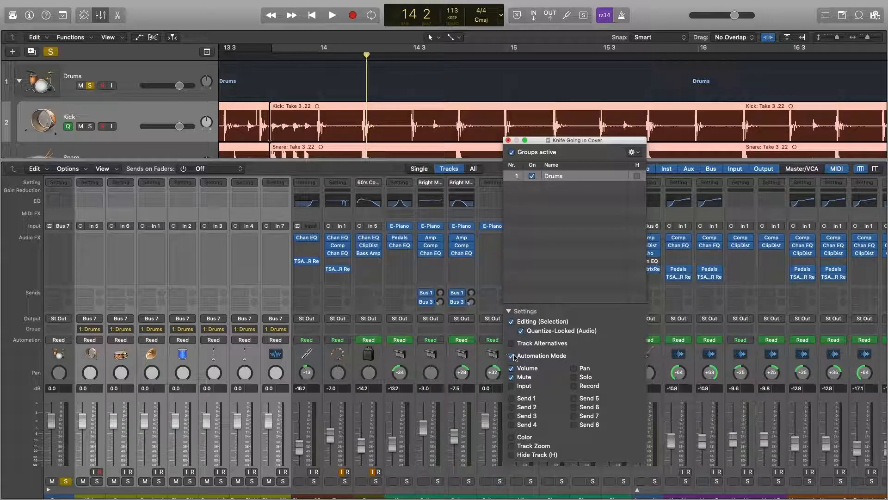
left_click(511, 368)
left_click(512, 377)
left_click(512, 368)
mouse_move(115, 425)
left_mouse_down()
mouse_move(117, 437)
mouse_move(119, 423)
left_mouse_up()
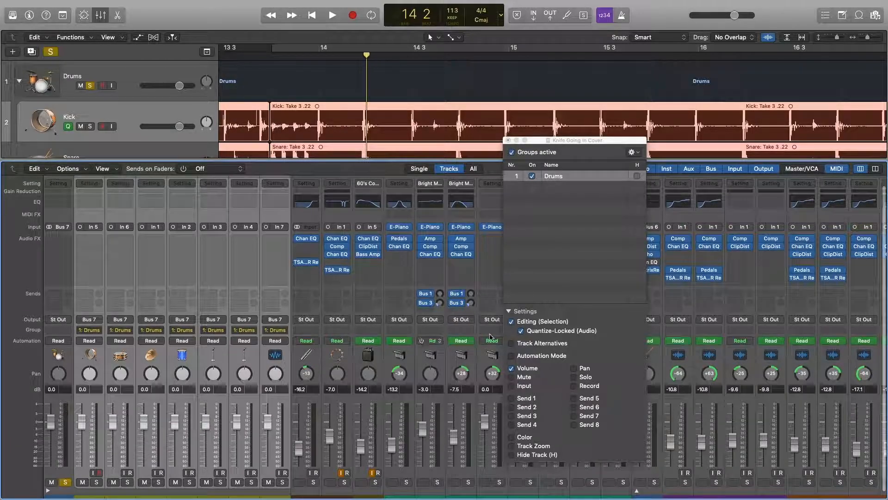
left_click(511, 368)
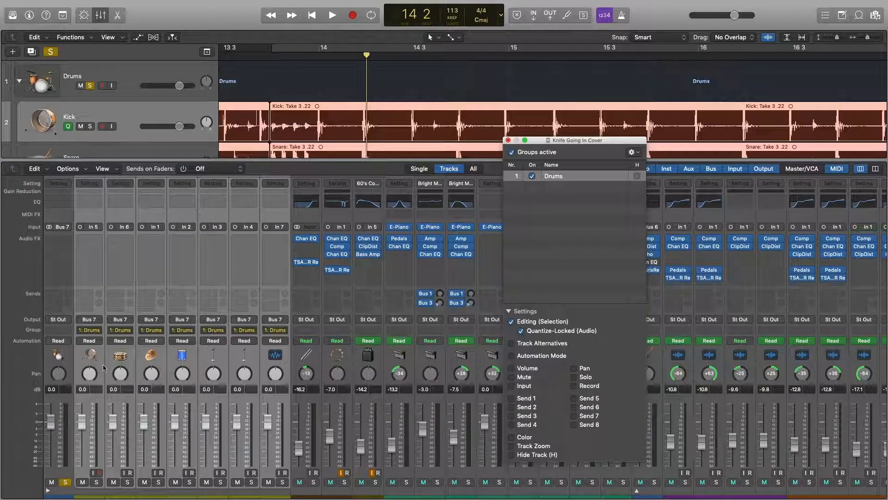
scroll(155, 386, "left", 1)
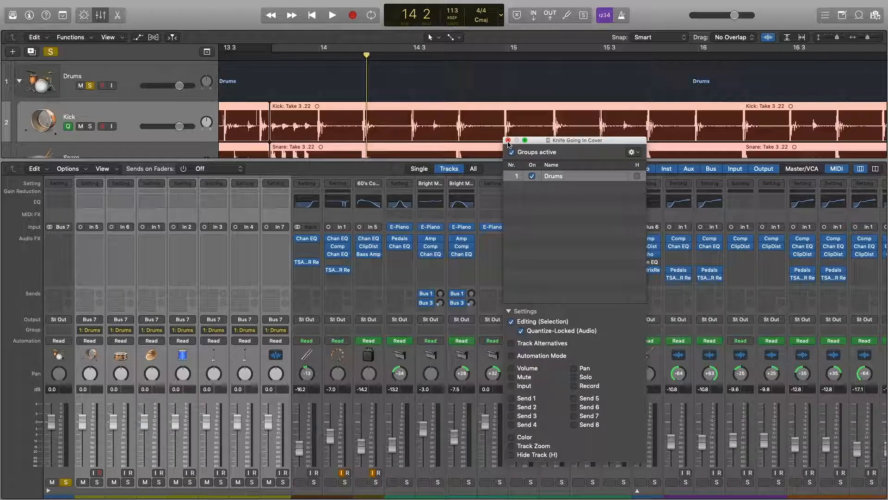
- Hide the group settings and Mixer, then select the Take 3 .22 regions across the Drums group
left_click(508, 140)
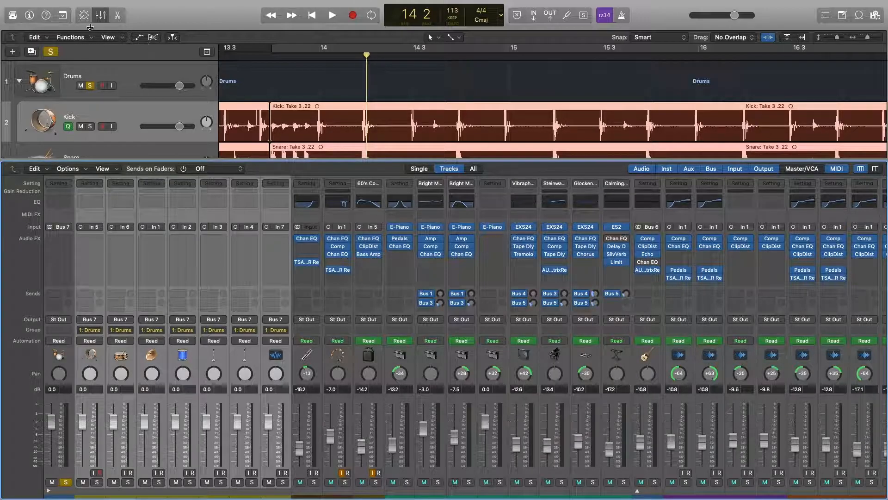
left_click(101, 15)
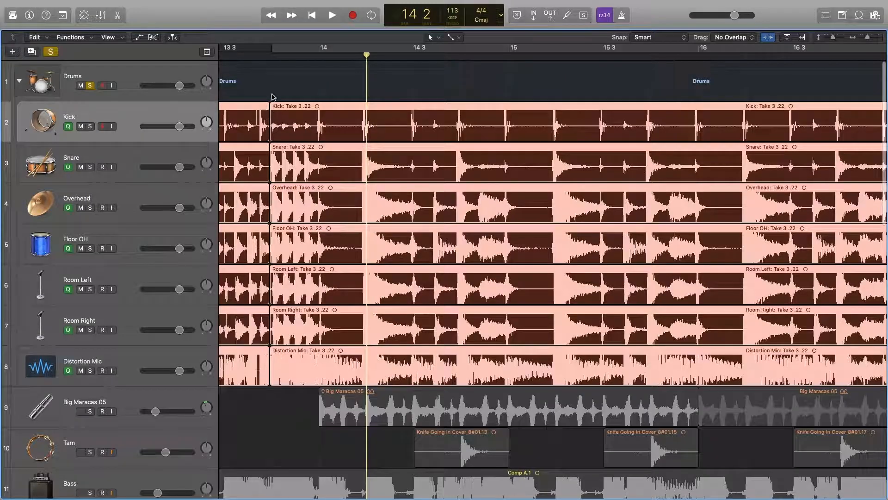
left_click(353, 78)
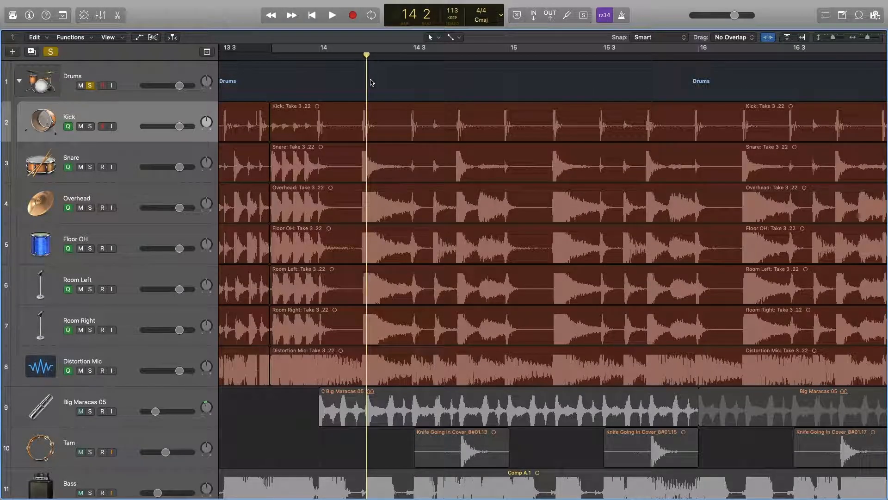
left_click(176, 121)
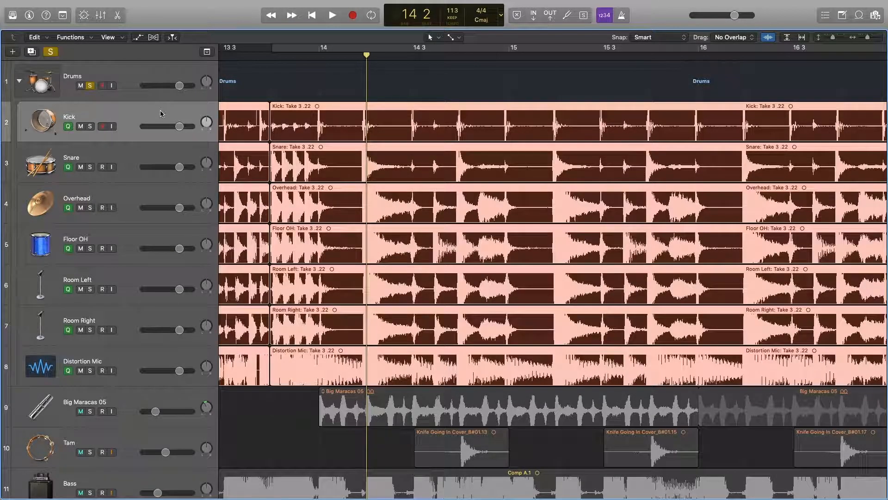
left_click(293, 82)
left_click(347, 120)
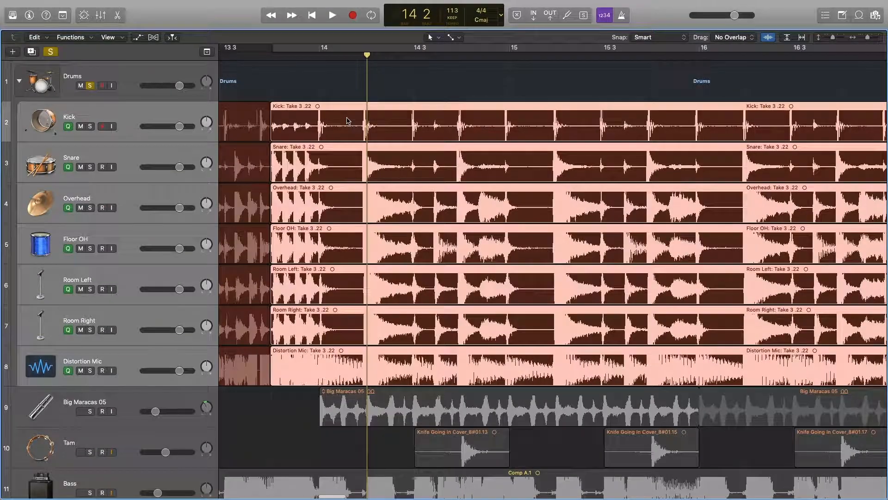
- Show Flex Time on the drum tracks and zoom in around the playhead
left_click(154, 41)
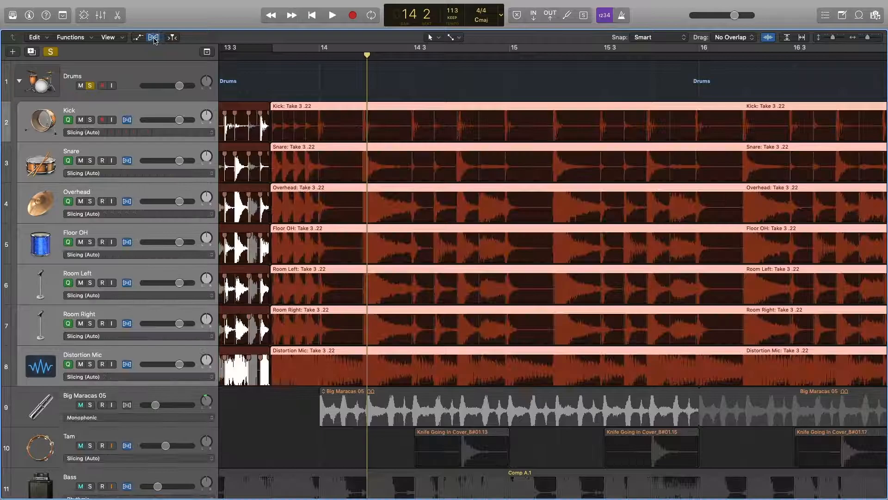
left_click(154, 37)
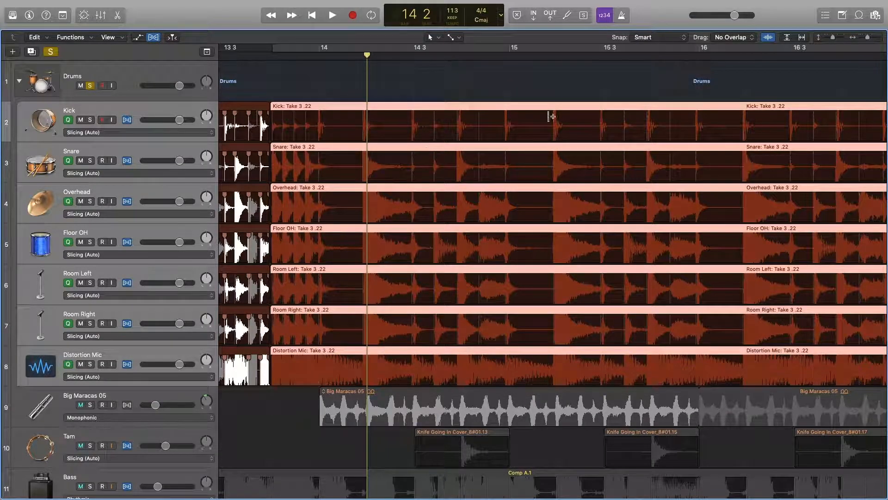
left_click_drag(868, 37, 865, 42)
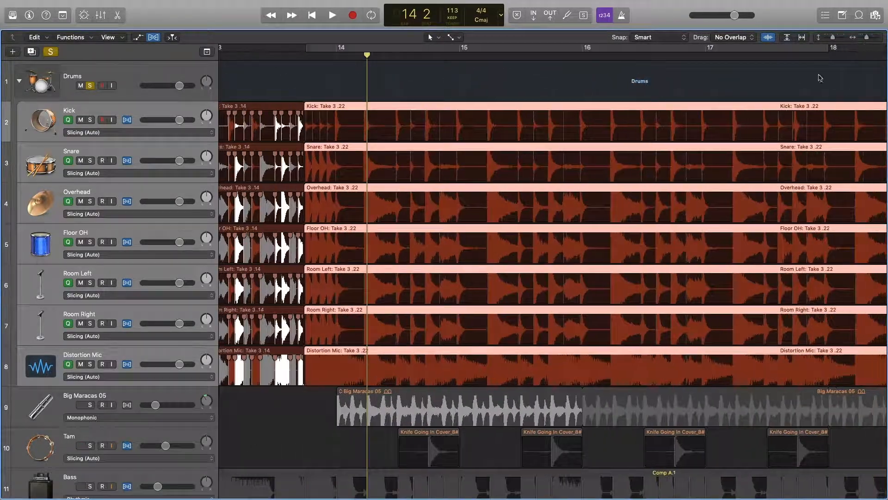
scroll(821, 78, "right", 5)
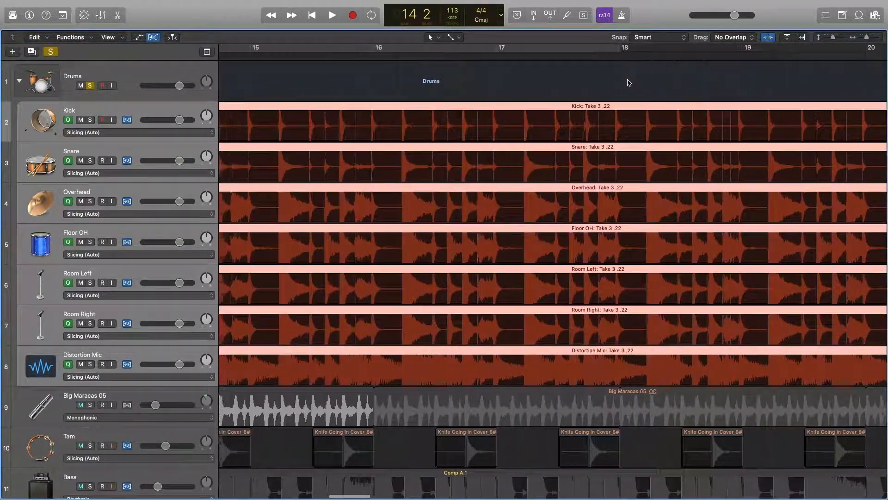
scroll(629, 83, "left", 4)
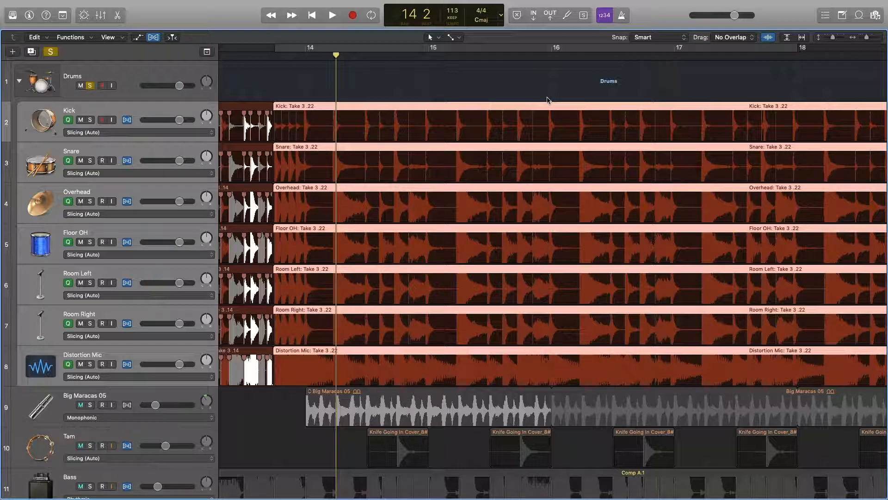
left_click_drag(867, 38, 869, 38)
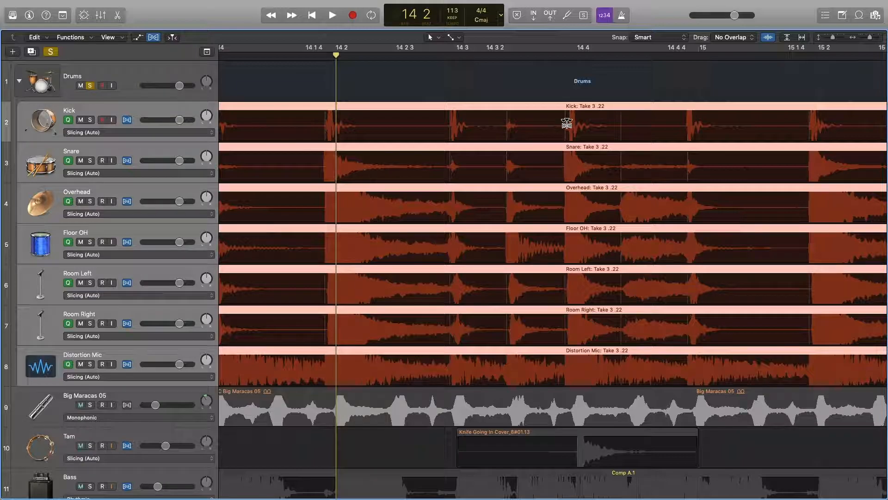
- Drag a flex marker to 14 4 on all drums, then delete the three test markers
left_click_drag(566, 124, 580, 124)
double_click(578, 111)
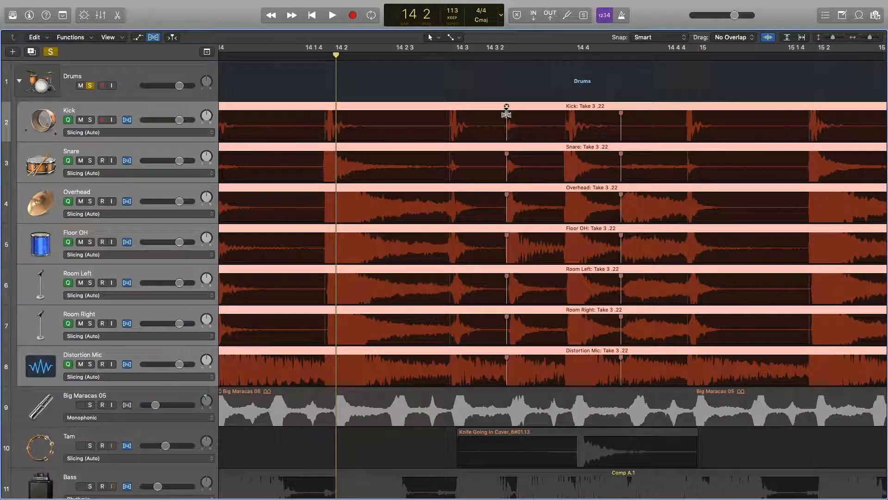
double_click(507, 112)
double_click(620, 112)
left_click_drag(869, 38, 864, 42)
scroll(722, 81, "left", 1)
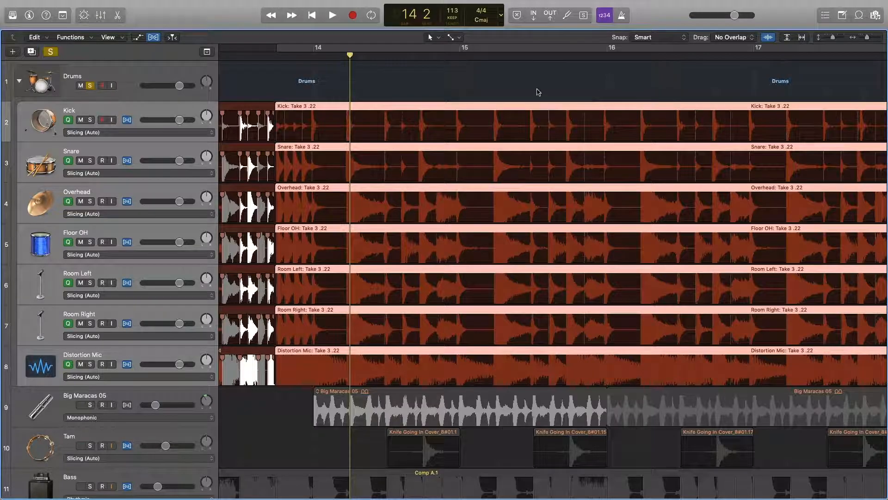
scroll(419, 110, "left", 1)
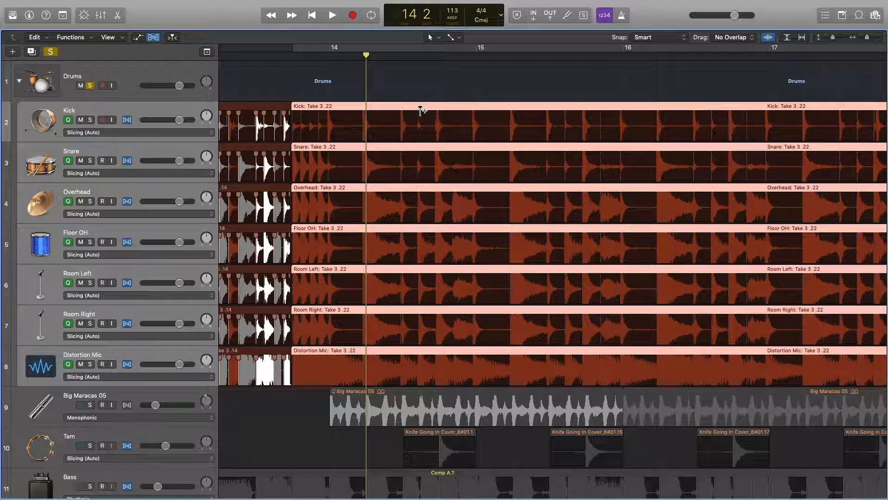
- Reselect the grouped drum regions and quantize them to the grid with Q
left_click(430, 90)
left_click(444, 106)
key("q")
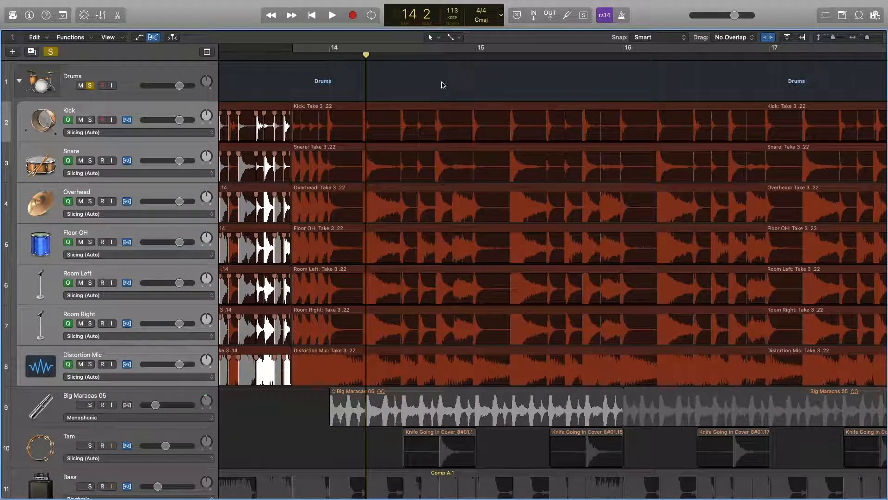
left_click(440, 85)
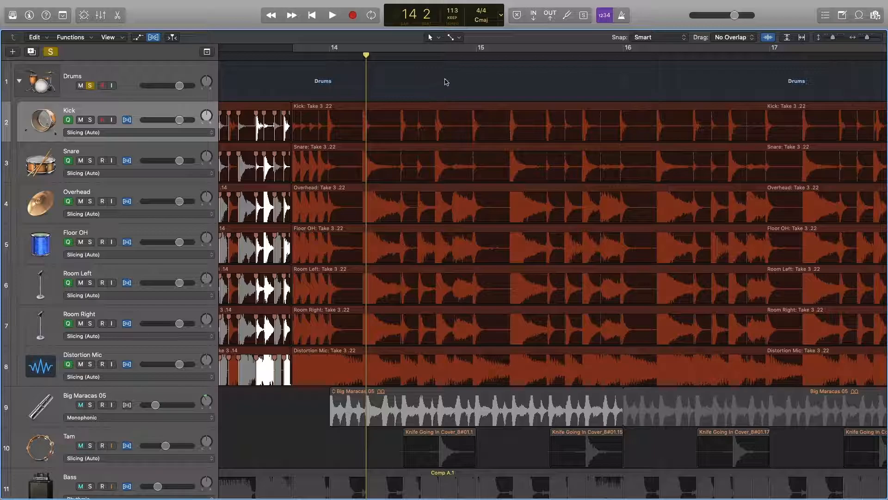
- Try and undo a flex-marker stretch on the Kick region, then place the playhead at 14 3
left_click(165, 133)
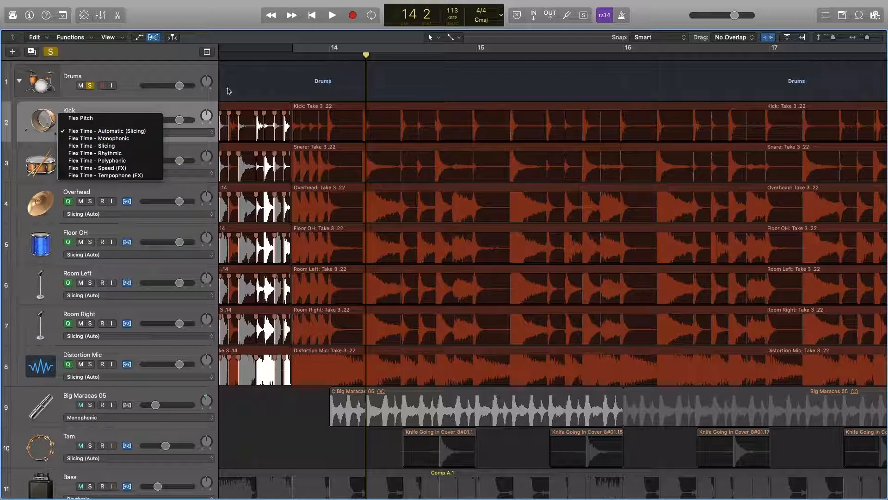
left_click(420, 77)
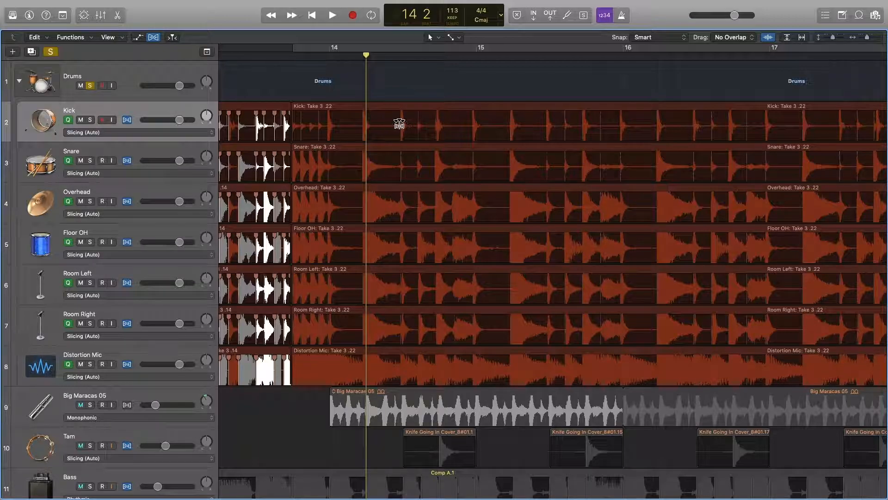
left_click_drag(400, 124, 406, 124)
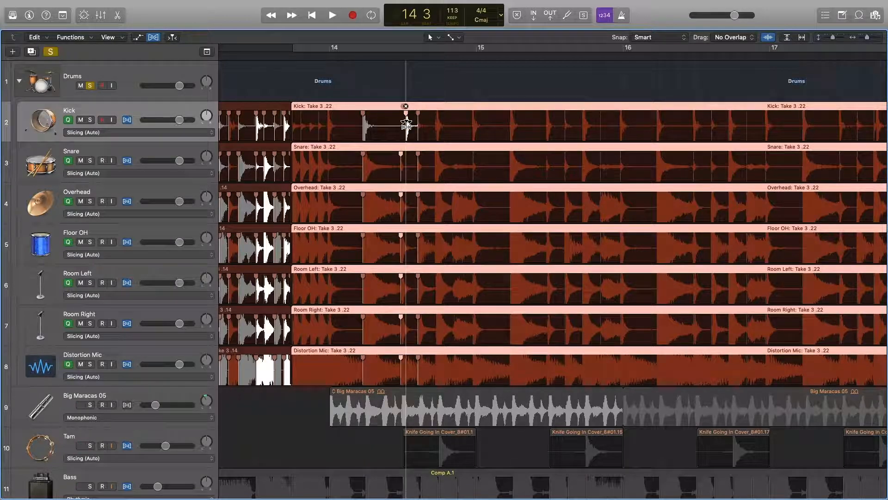
left_click(405, 106)
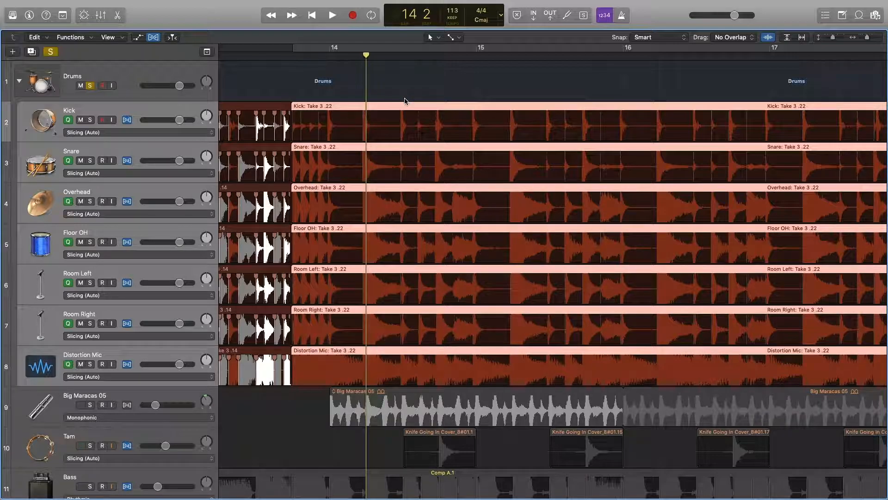
left_click(403, 55)
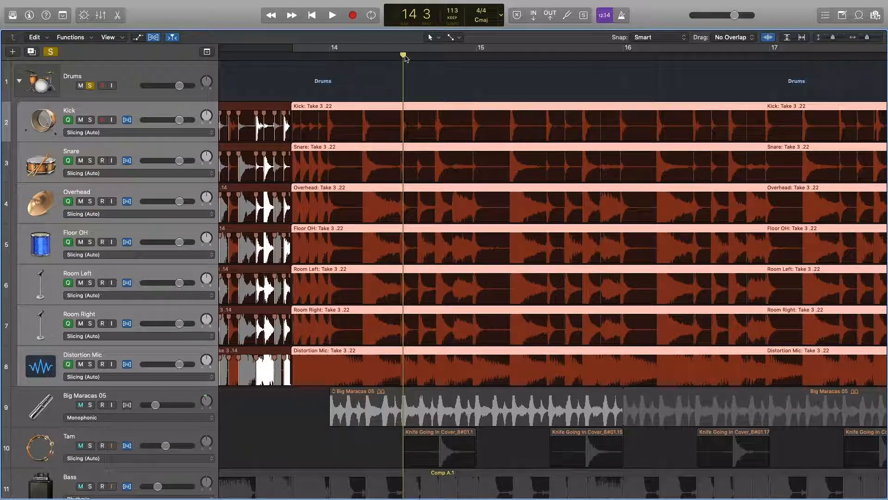
- Split the drum regions at the playhead, undo the split, and open the Kick flex mode menu
key("super+t")
key("super+z")
left_click(125, 132)
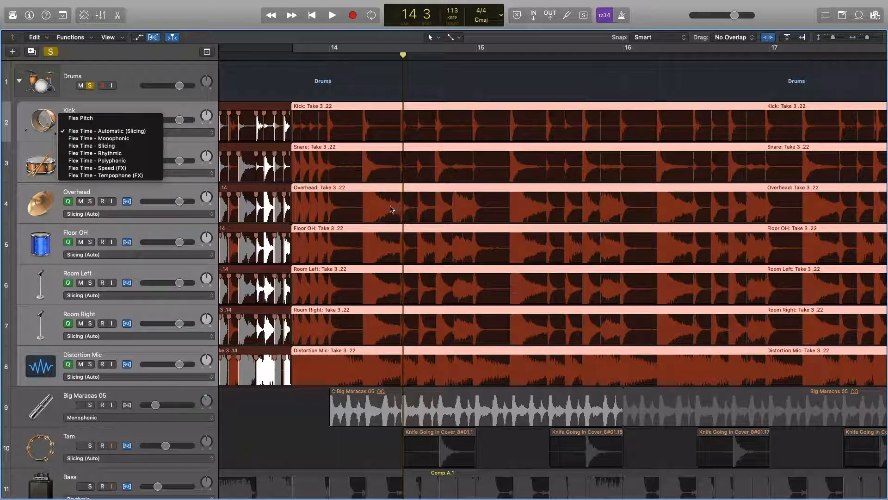
- Move the playhead to bar 14 beat 2 and select all seven grouped drum regions
left_click(371, 57)
left_click(369, 55)
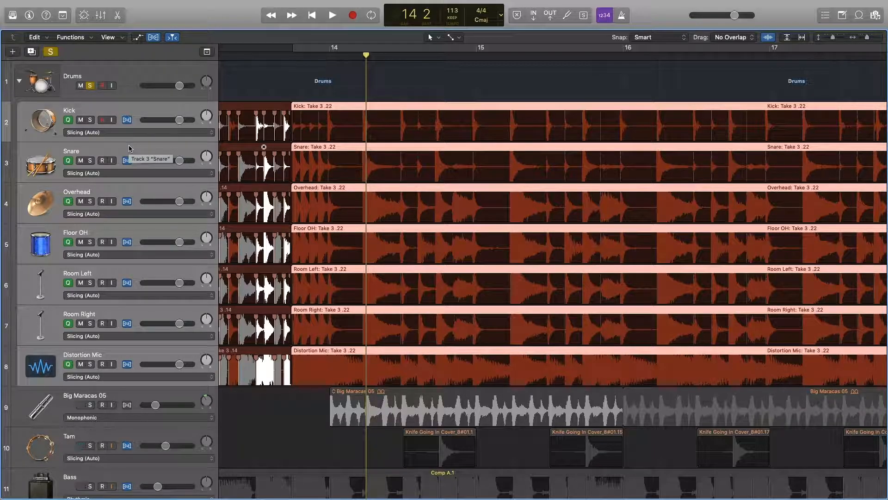
scroll(283, 70, "down", 1)
scroll(283, 70, "right", 1)
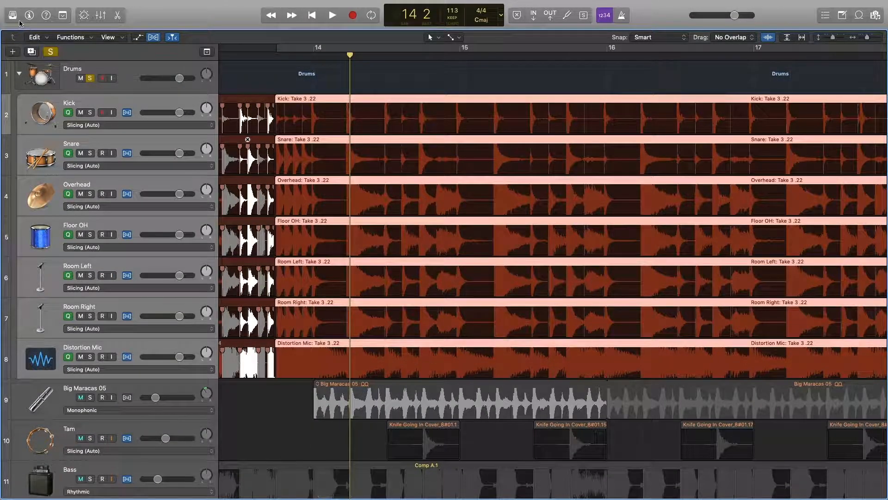
left_click(33, 17)
left_click(36, 17)
left_click(360, 93)
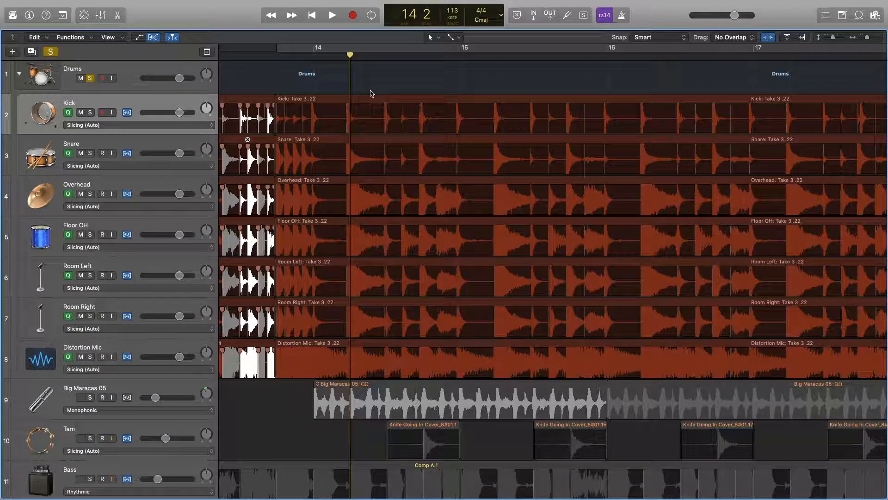
scroll(384, 94, "left", 1)
left_click(384, 94)
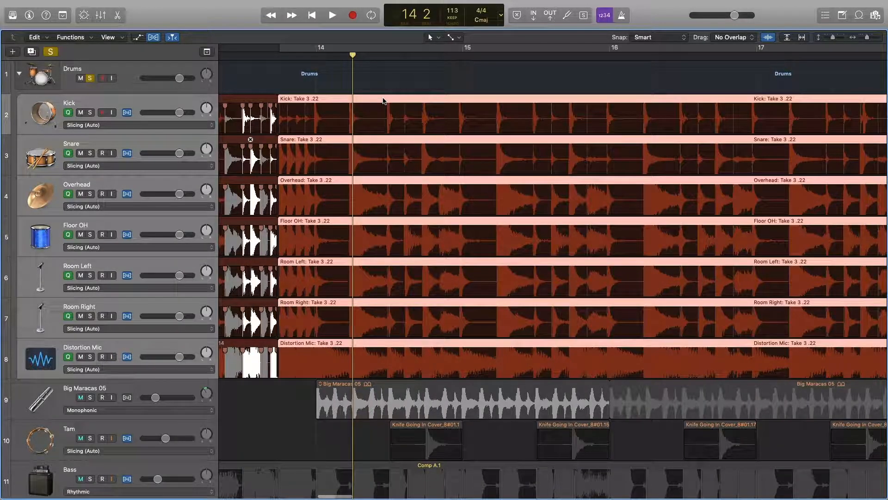
- Show the Region inspector for the seven drum regions and open its Quantize pop-up
left_click(31, 17)
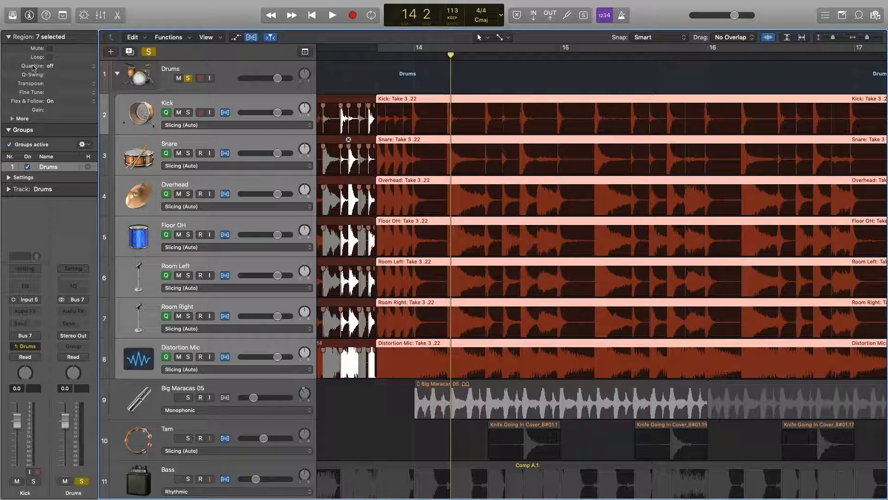
left_click(59, 68)
left_click(46, 66)
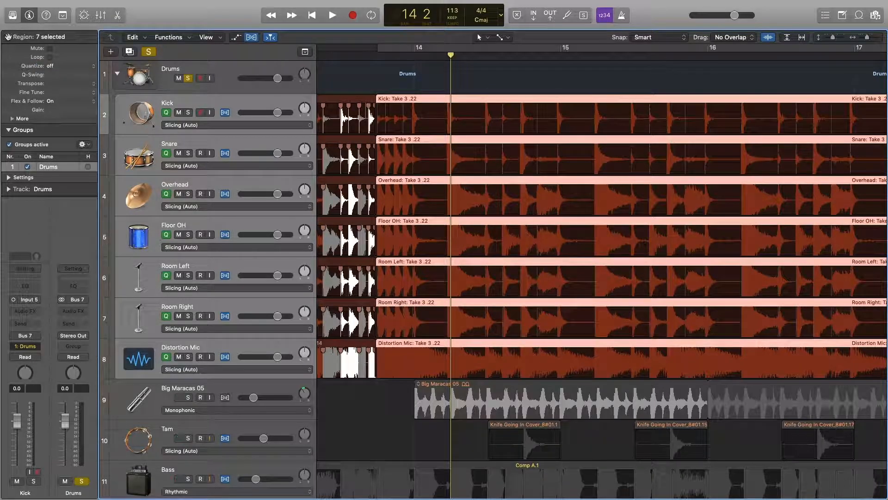
left_click(8, 37)
left_click(9, 37)
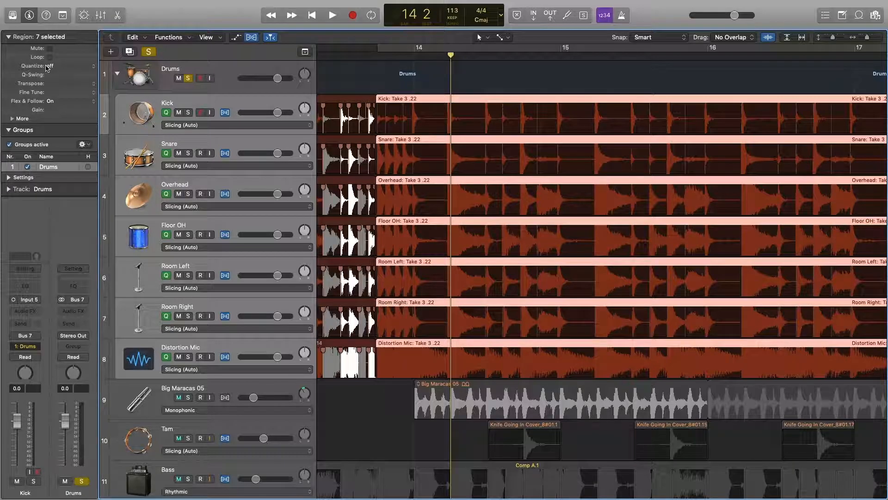
left_click(55, 68)
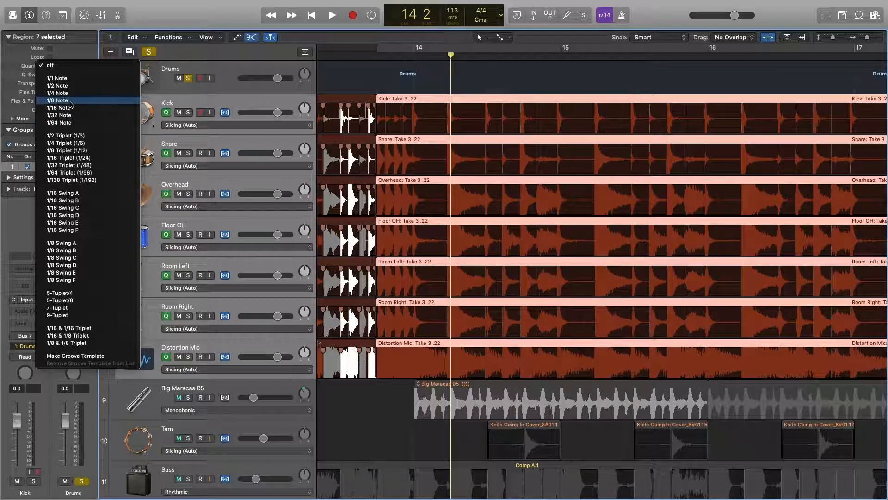
- Set Quantize to 1/8 Note on the drum regions and play them back from 13 4
left_click(70, 101)
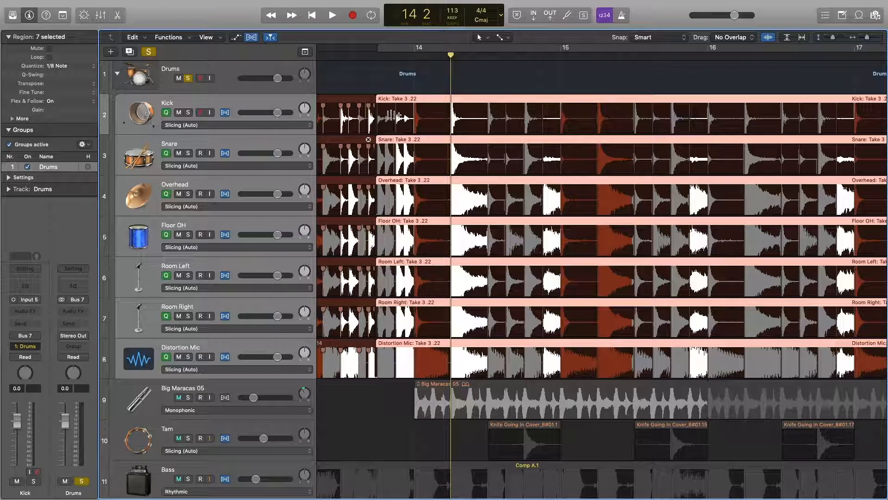
left_click(376, 56)
key("space")
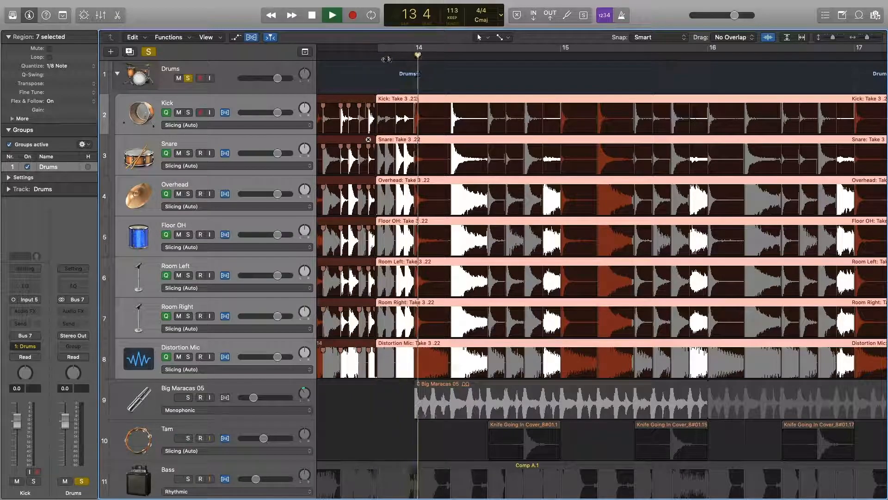
key("space")
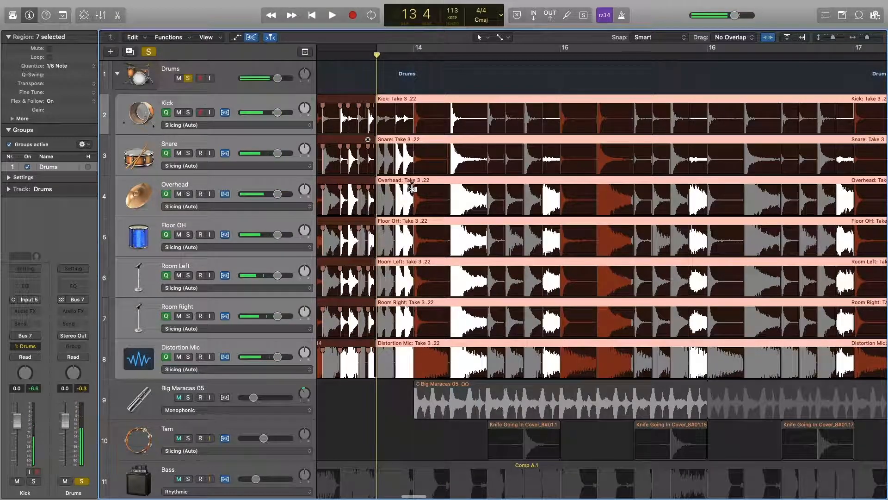
left_click_drag(866, 39, 871, 38)
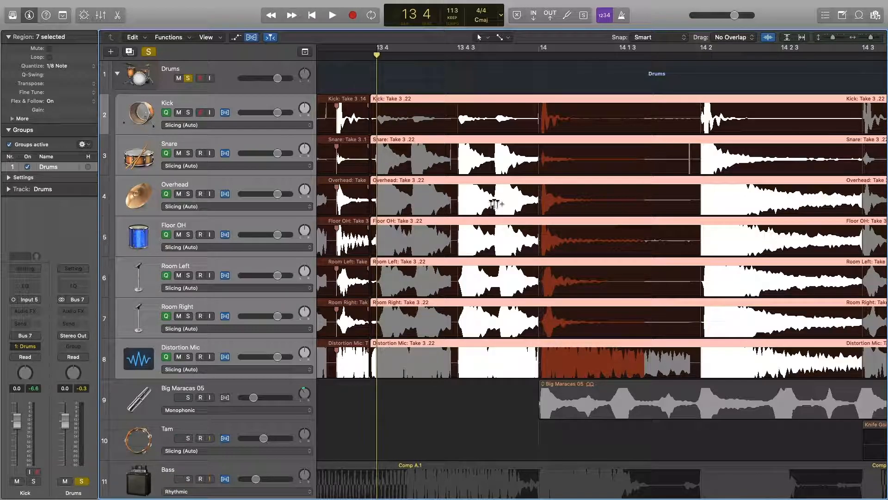
- Drag the Overhead flex marker after 13 4 later across all drums, viewing bars 14–17
left_click_drag(410, 198, 497, 201)
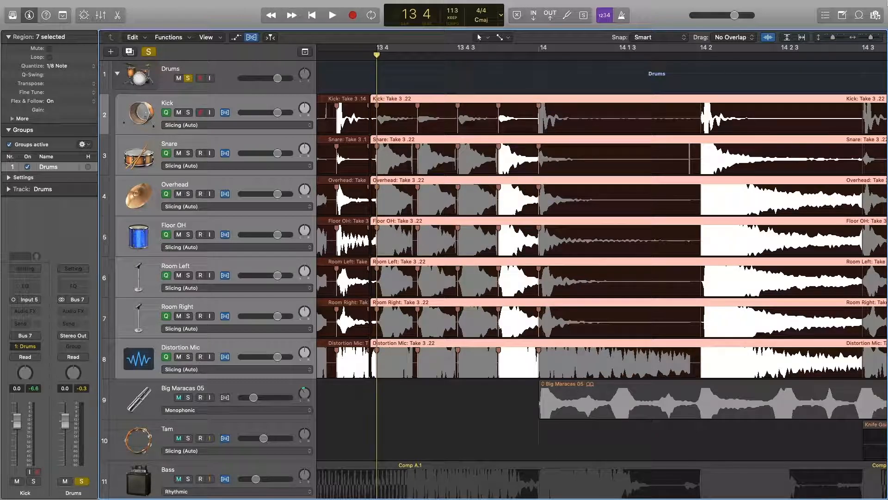
left_click_drag(870, 37, 866, 38)
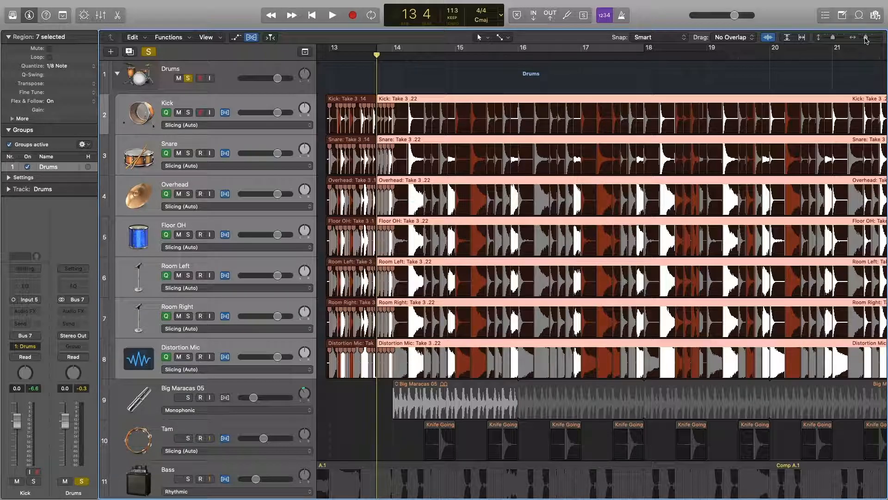
left_click_drag(867, 41, 869, 46)
scroll(722, 87, "left", 2)
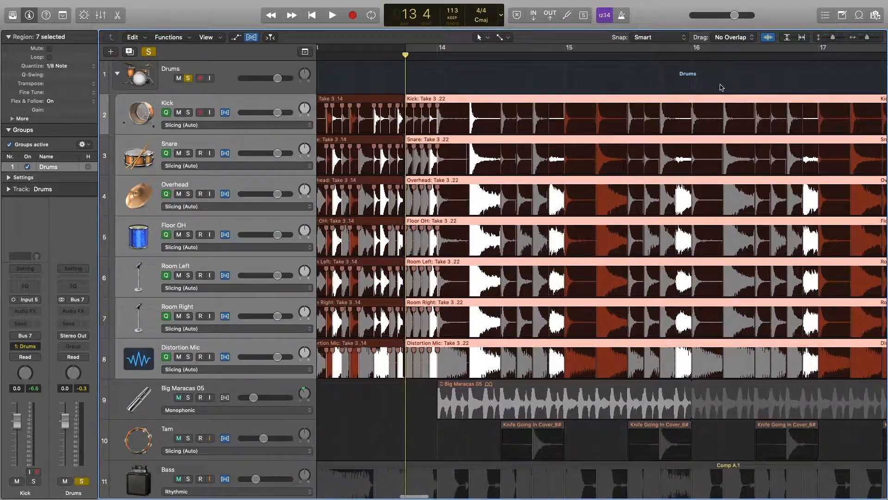
scroll(721, 88, "left", 3)
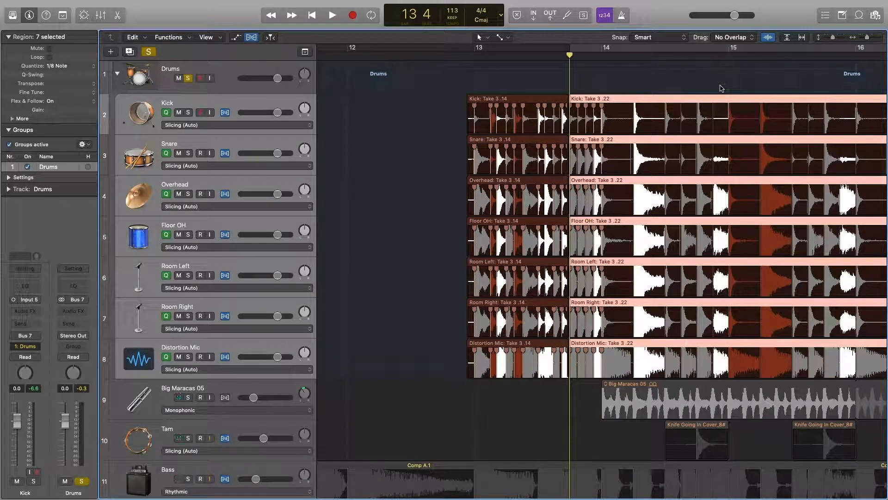
left_click(689, 81)
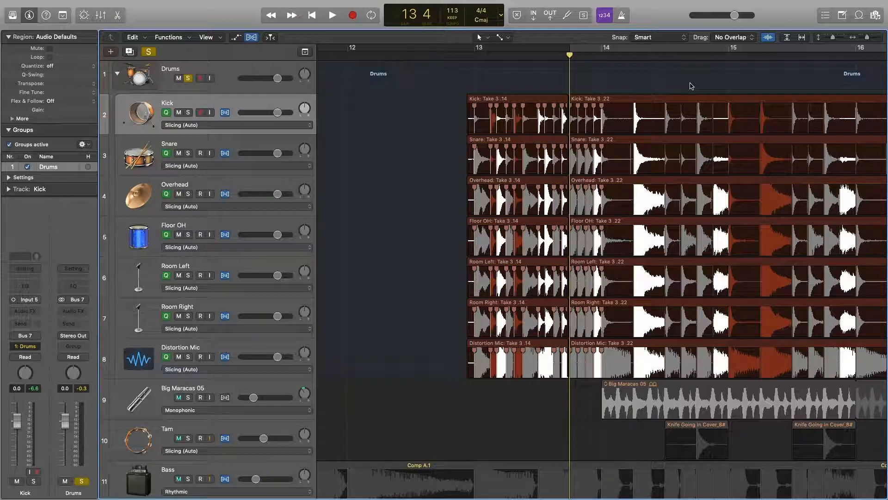
left_click_drag(867, 37, 871, 38)
scroll(796, 76, "right", 3)
scroll(822, 45, "left", 3)
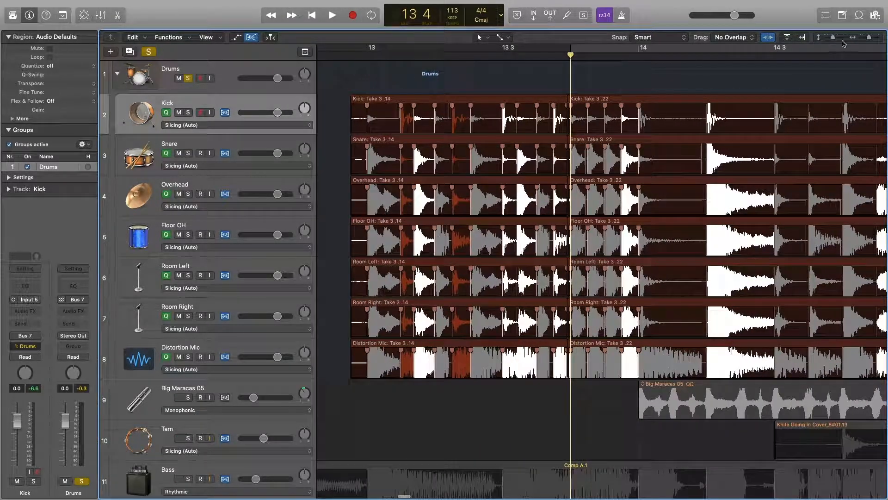
left_click_drag(869, 37, 867, 38)
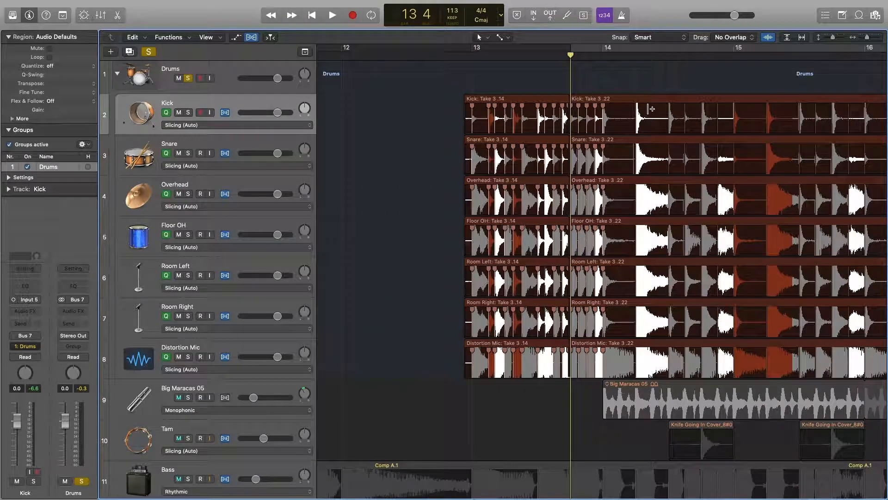
left_click_drag(570, 67, 419, 75)
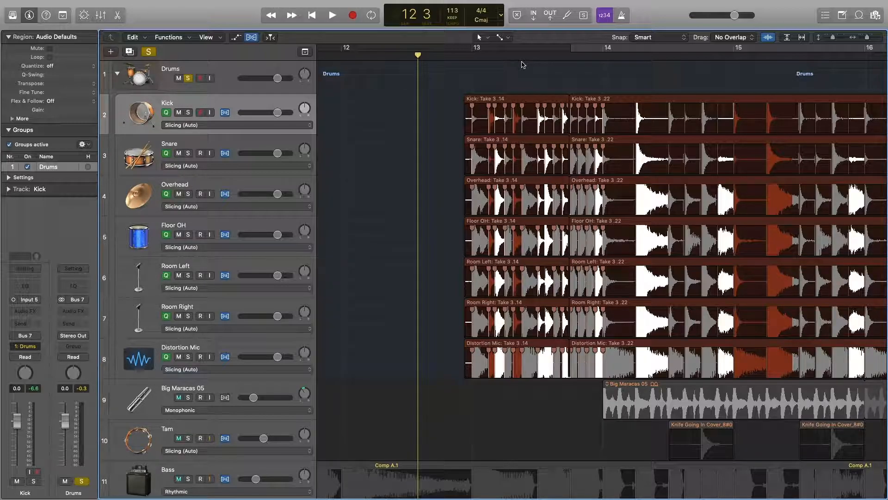
scroll(648, 83, "right", 2)
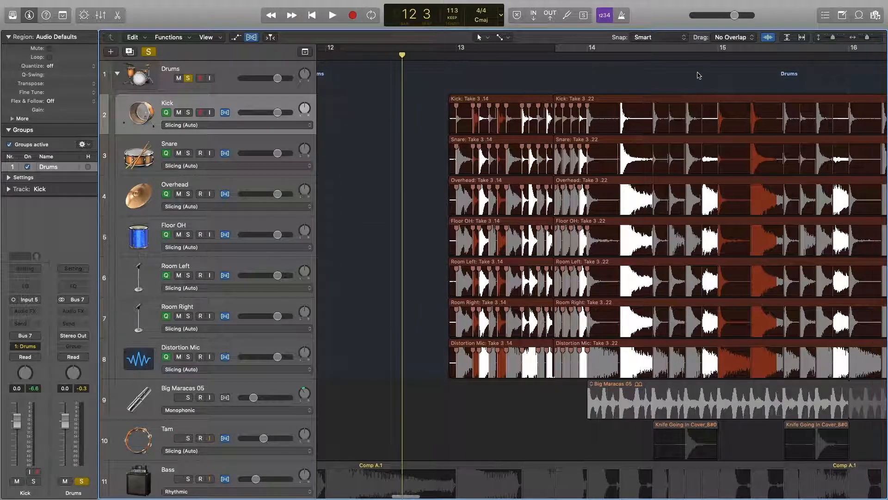
left_click(682, 101)
left_click(558, 56)
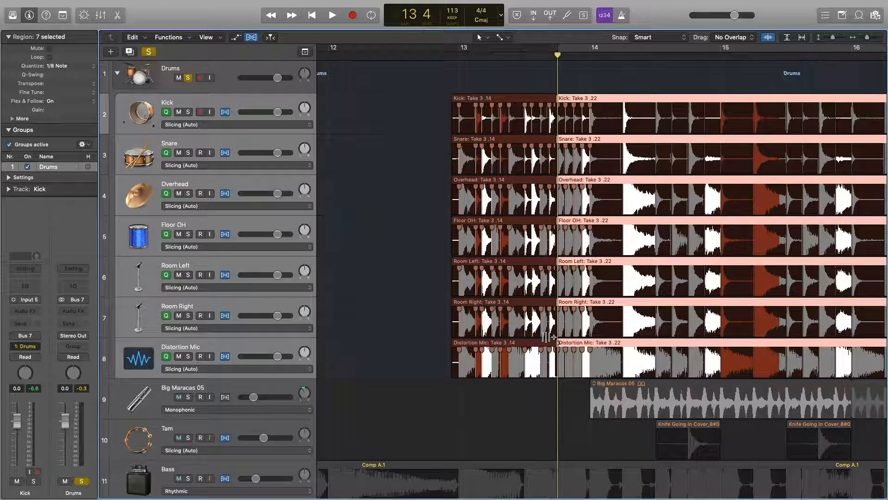
left_click(615, 91)
left_click(615, 98)
left_click(501, 99)
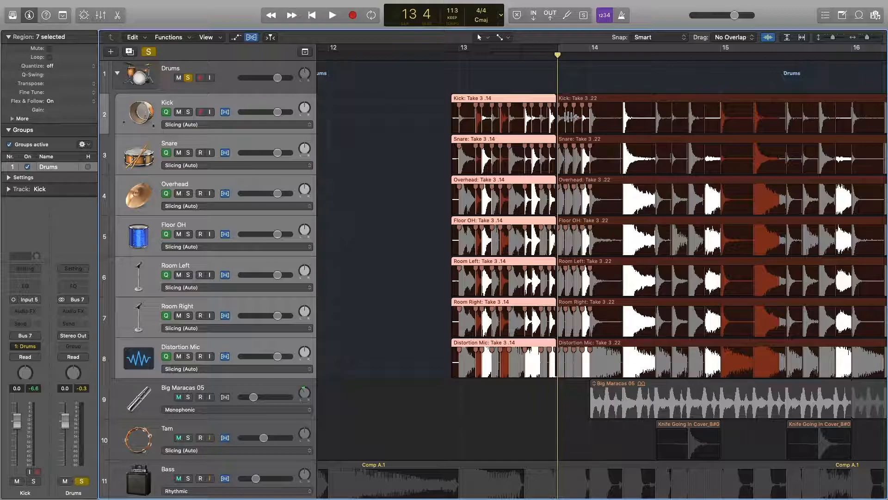
left_click(616, 101)
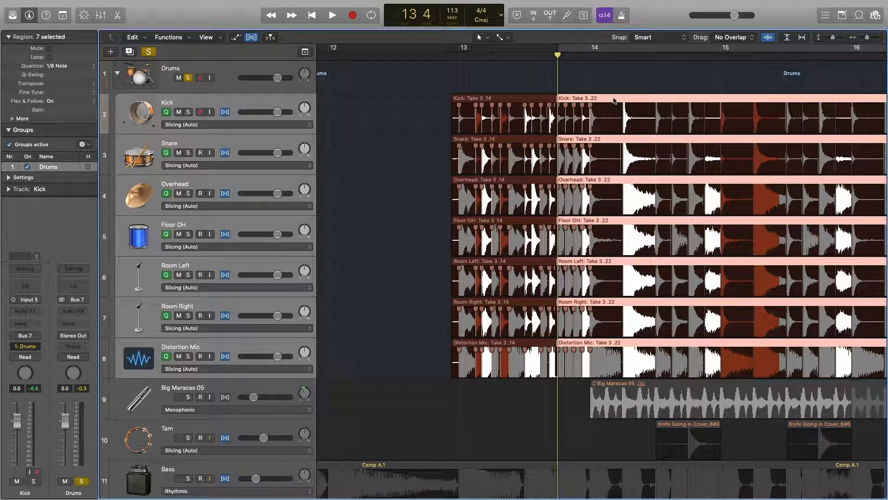
left_click(387, 71)
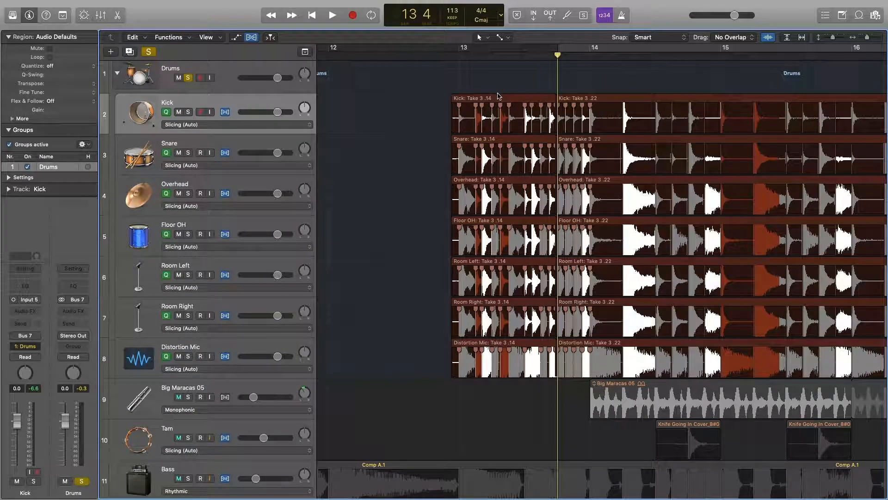
left_click(499, 99)
left_click(53, 66)
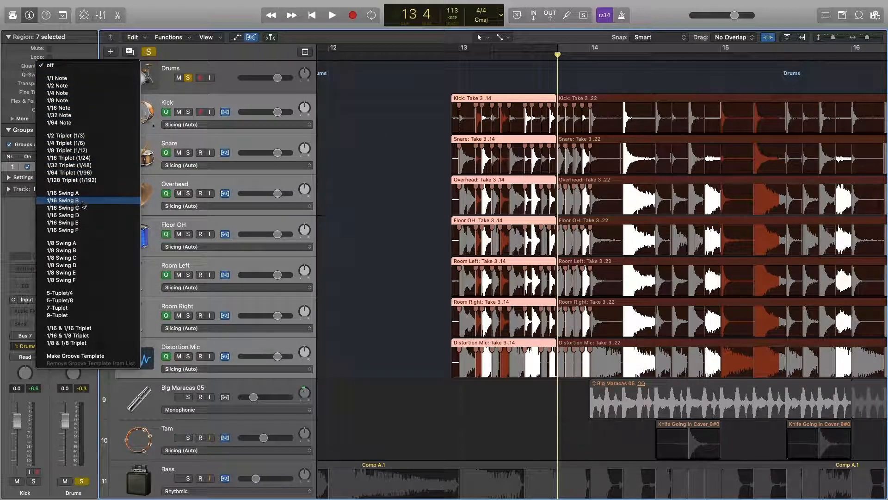
left_click(419, 90)
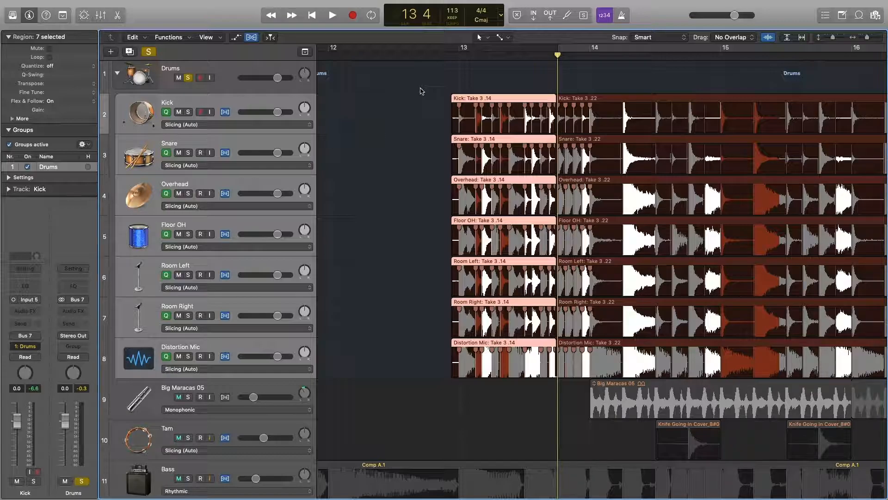
- Deselect all the drum regions and place the playhead at bar 2
left_click_drag(867, 38, 863, 41)
left_click_drag(861, 40, 863, 42)
left_click(441, 137)
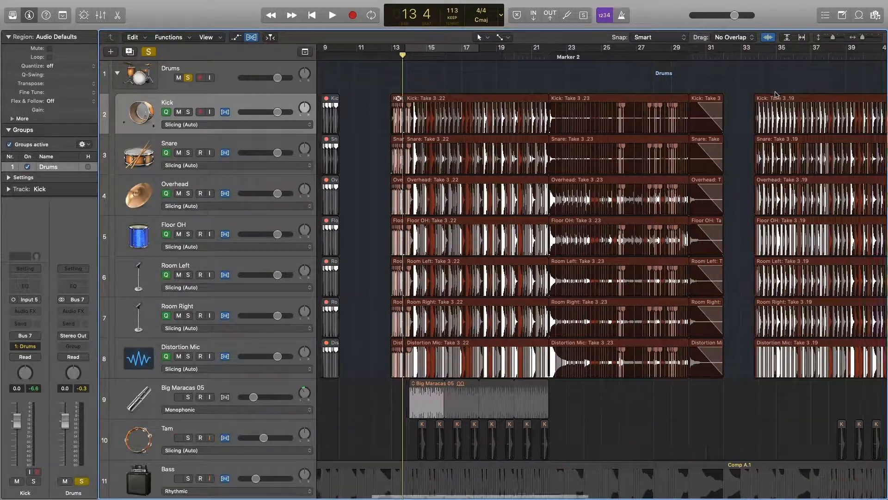
scroll(775, 93, "left", 6)
left_click(339, 57)
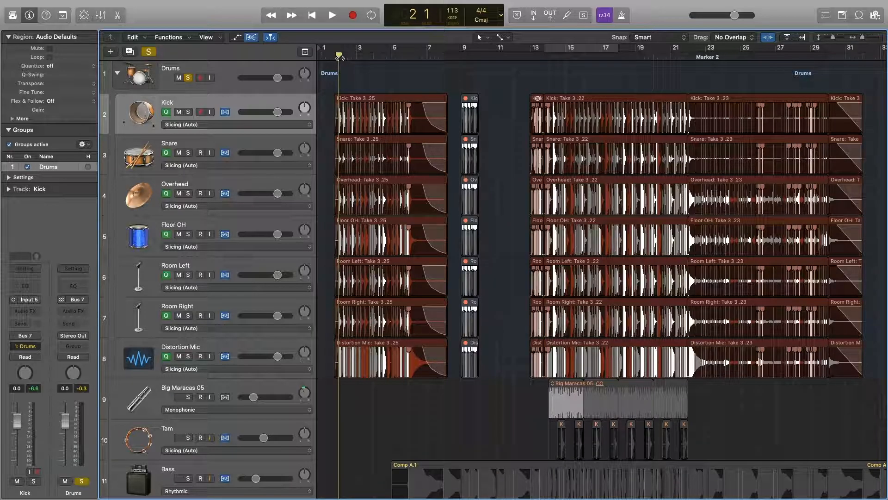
- Zoom in closely on the Take 3 .25 hits at bar 2, then back out to about 16 bars
left_click_drag(862, 39, 876, 42)
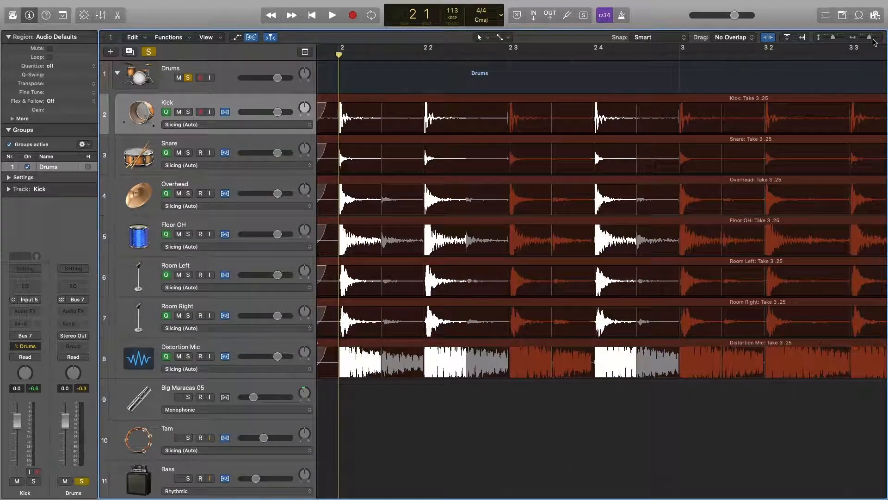
left_click_drag(873, 40, 868, 40)
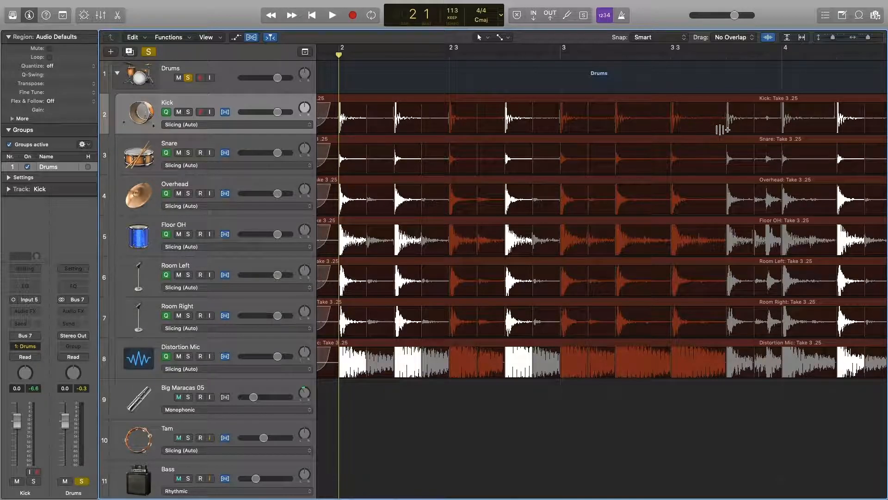
left_click_drag(867, 38, 864, 41)
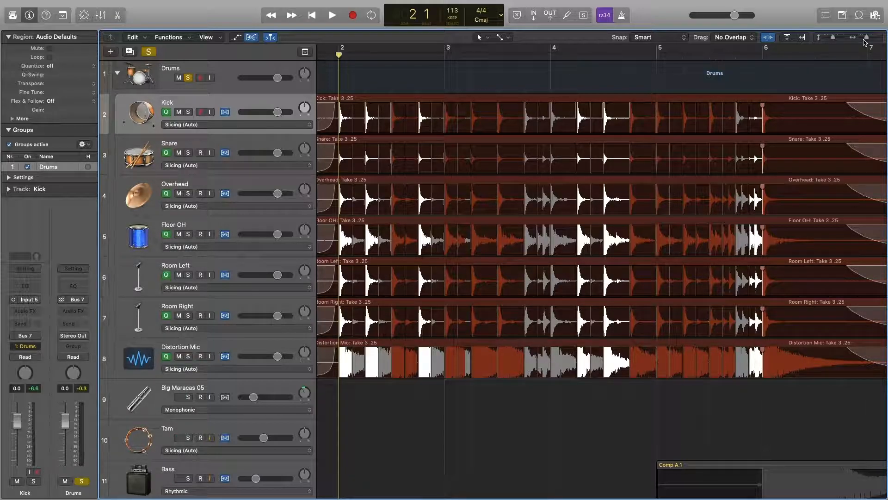
left_click_drag(866, 39, 864, 39)
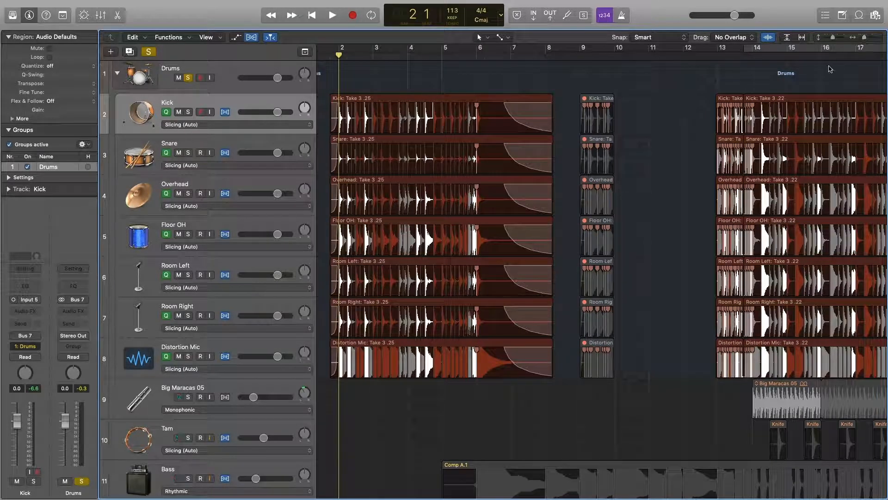
- Zoom out to show every Take 3 region from bar 1 past bar 49
left_click_drag(866, 37, 878, 41)
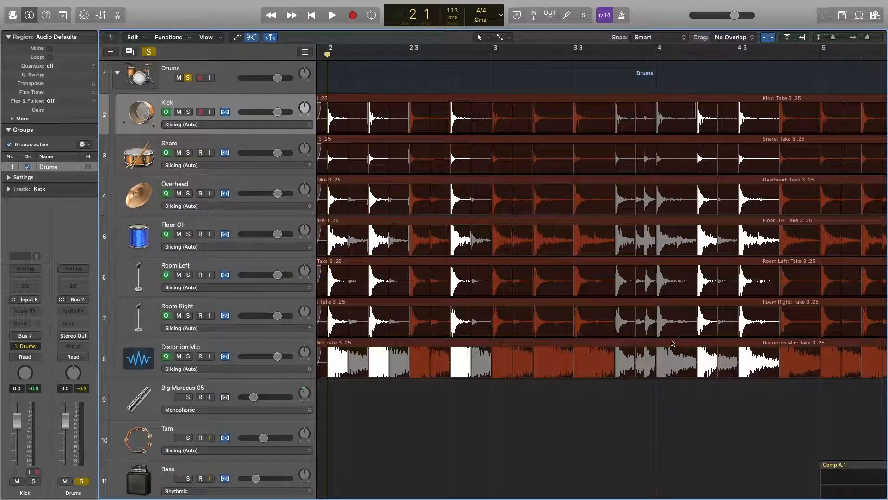
scroll(675, 315, "right", 3)
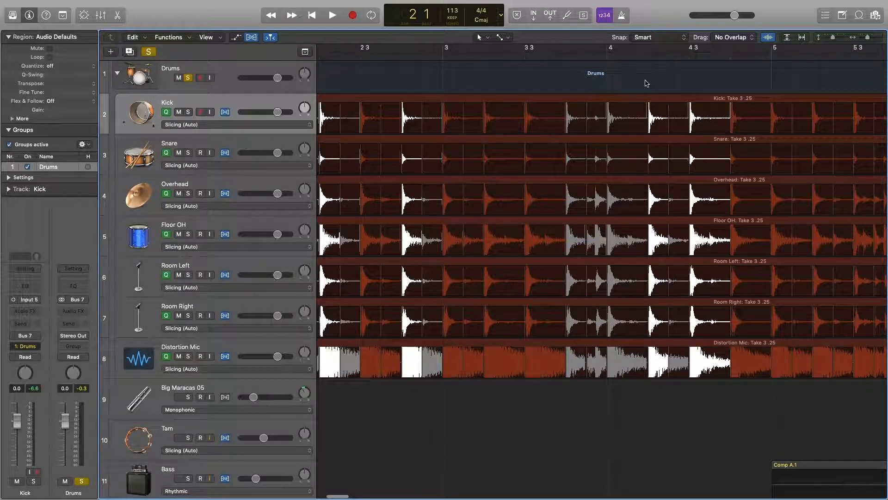
left_click_drag(867, 39, 854, 44)
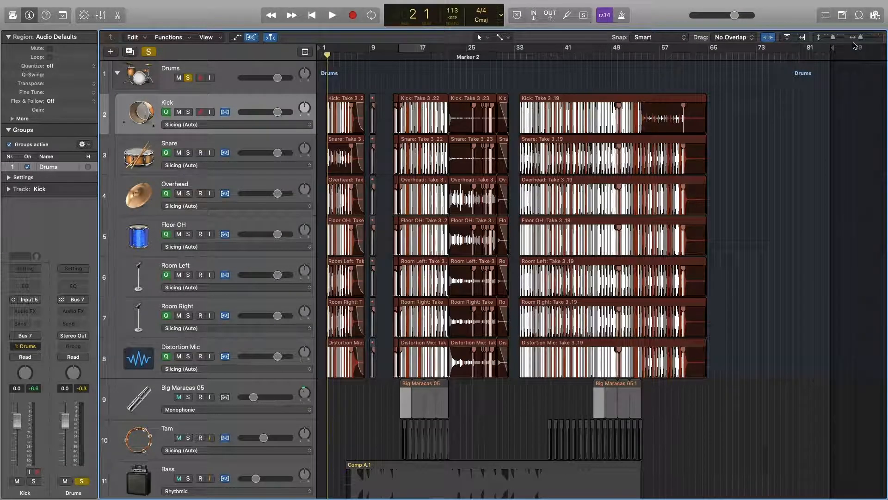